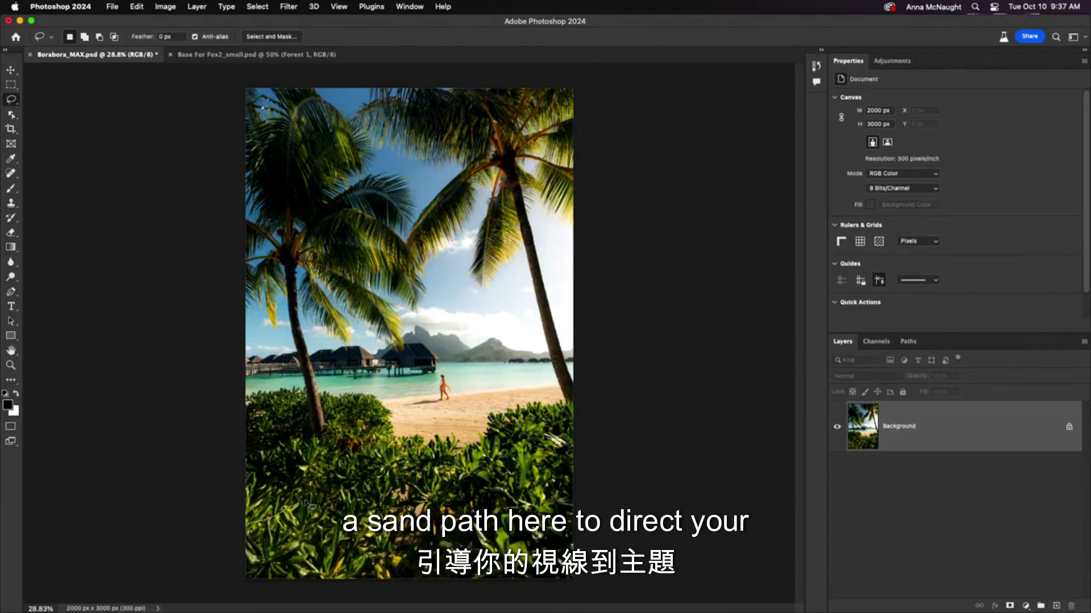
Step: Lasso a winding path through the bushes, generative-fill it with 'sand path', and keep the third variation
{"action": "mouse_move", "coordinate": [353, 485]}
{"action": "left_mouse_down"}
{"action": "mouse_move", "coordinate": [432, 421]}
{"action": "mouse_move", "coordinate": [458, 439]}
{"action": "mouse_move", "coordinate": [438, 501]}
{"action": "mouse_move", "coordinate": [411, 534]}
{"action": "mouse_move", "coordinate": [370, 549]}
{"action": "mouse_move", "coordinate": [329, 596]}
{"action": "mouse_move", "coordinate": [236, 596]}
{"action": "mouse_move", "coordinate": [230, 548]}
{"action": "left_mouse_up"}
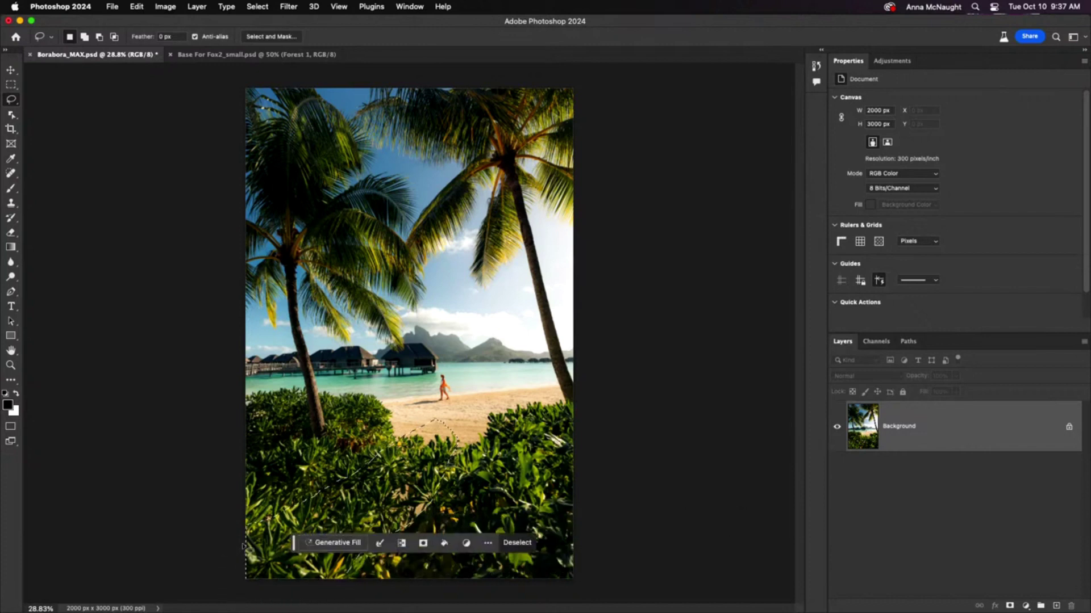
{"action": "left_click", "coordinate": [336, 543]}
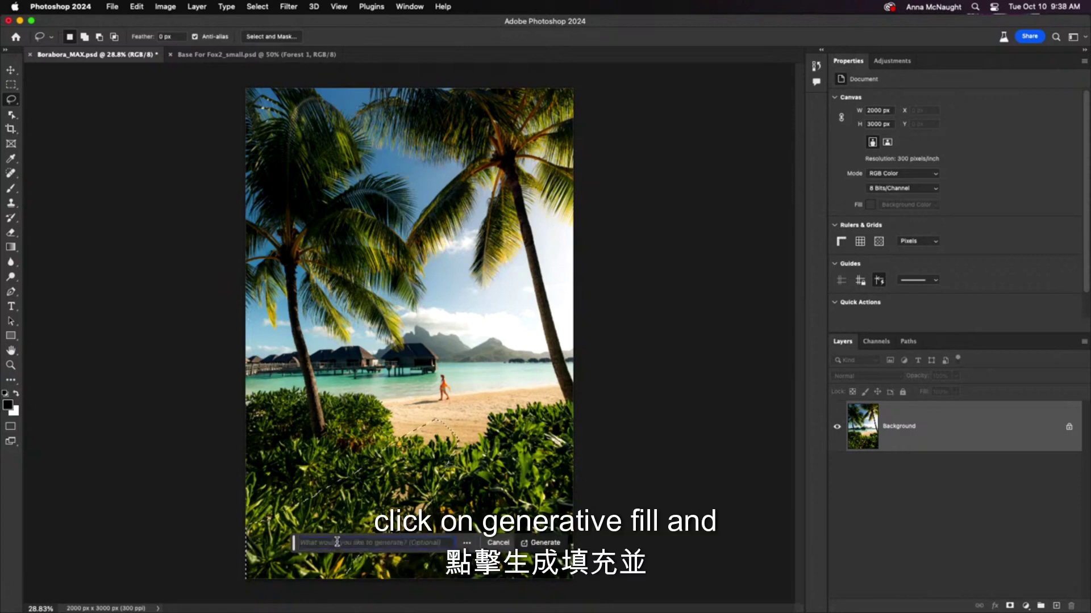
{"action": "type", "text": "sand path"}
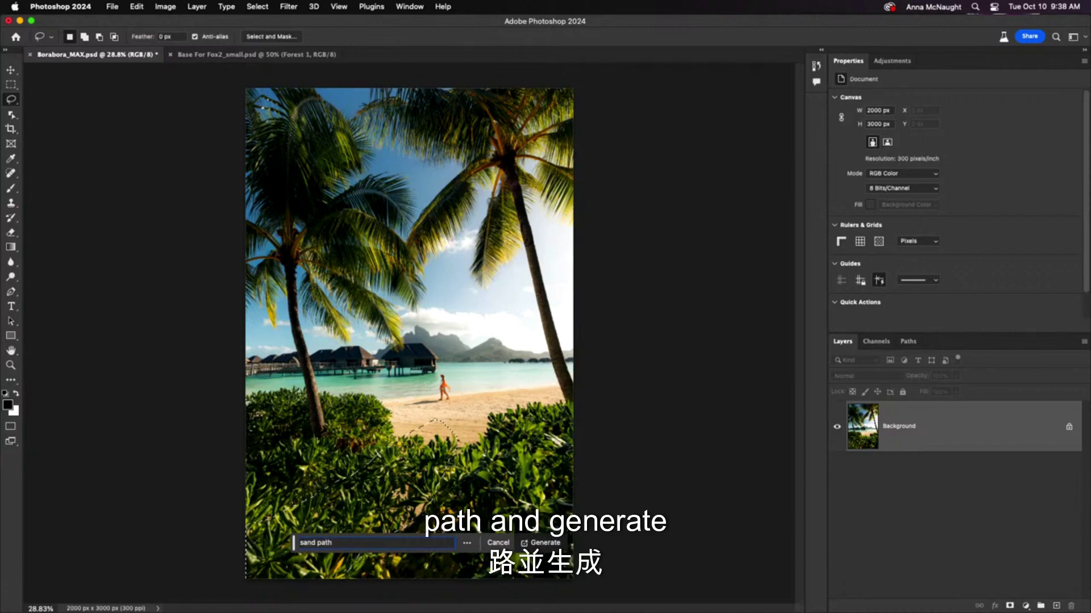
{"action": "key", "text": "Return"}
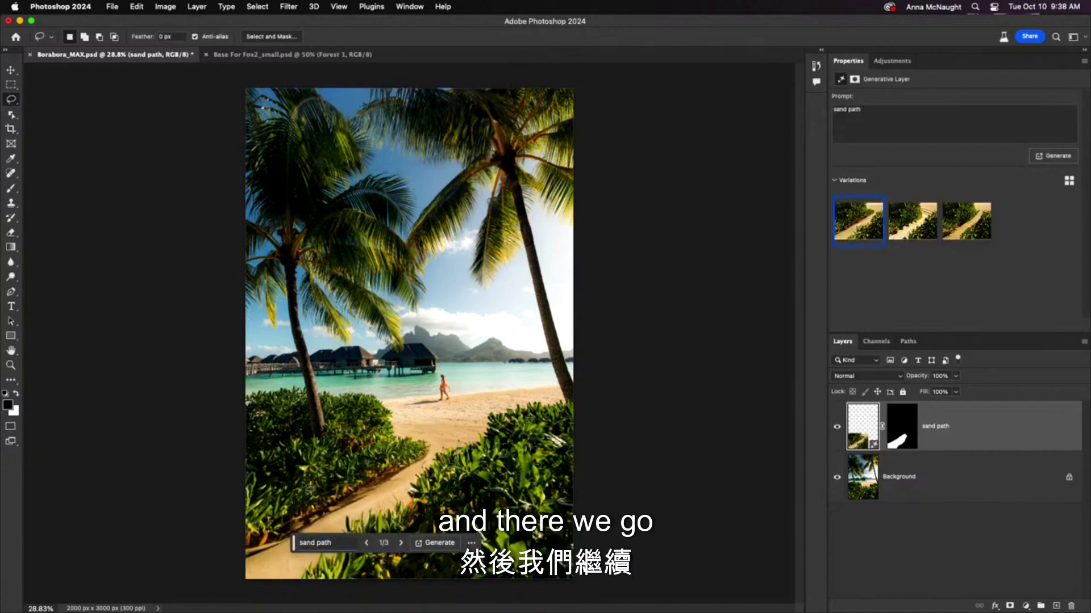
{"action": "left_click", "coordinate": [913, 221]}
{"action": "left_click", "coordinate": [966, 218]}
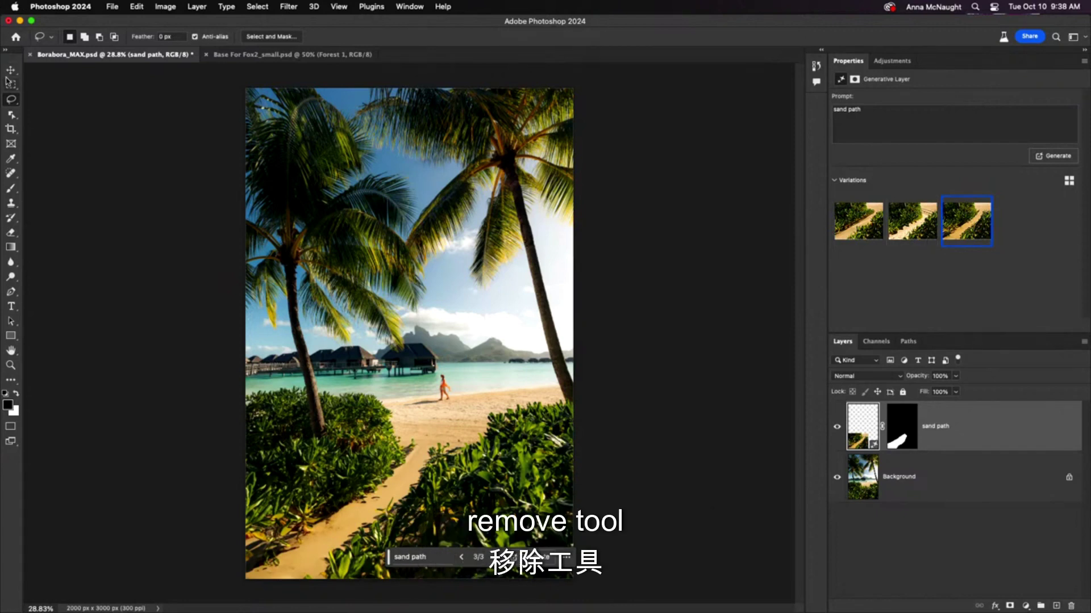
Step: Select the left and right bungalows, excluding the woman, and generative-fill them with an empty prompt
{"action": "left_click", "coordinate": [10, 83]}
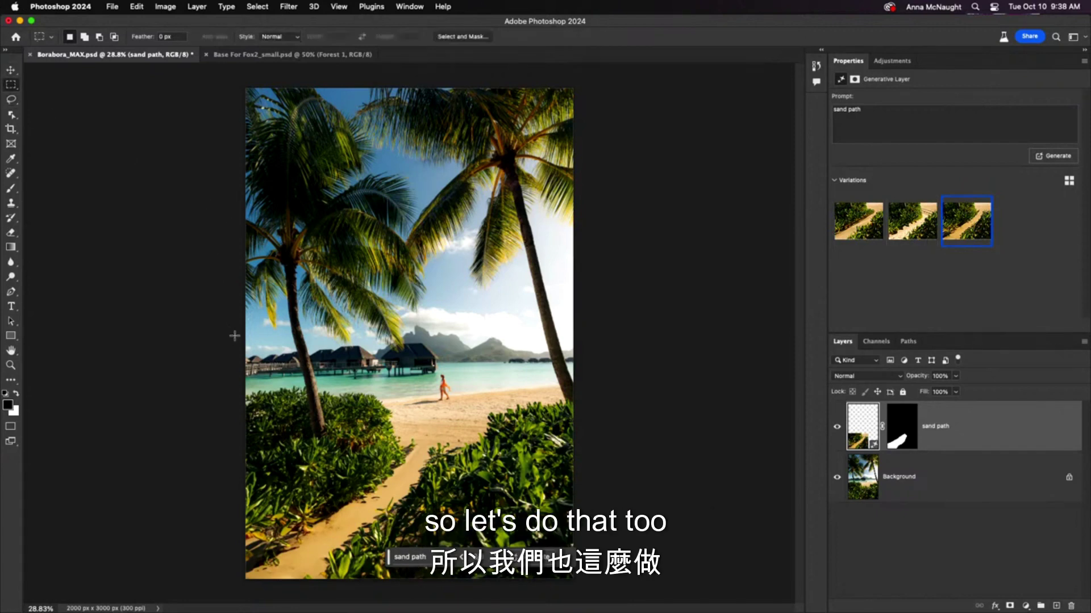
{"action": "left_click_drag", "start_coordinate": [235, 335], "coordinate": [439, 381]}
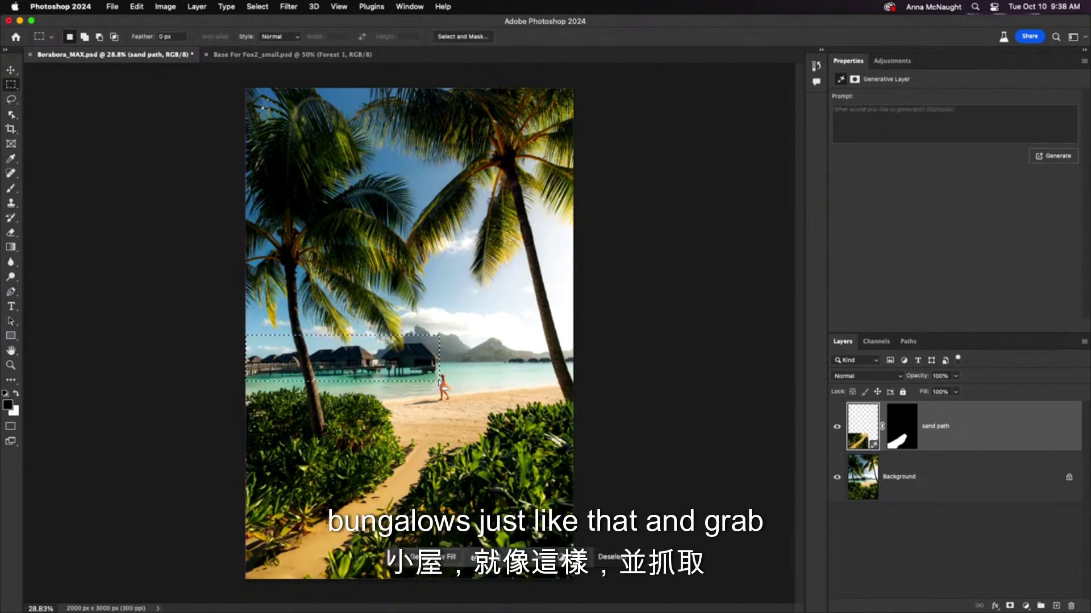
{"action": "key", "text": "shift"}
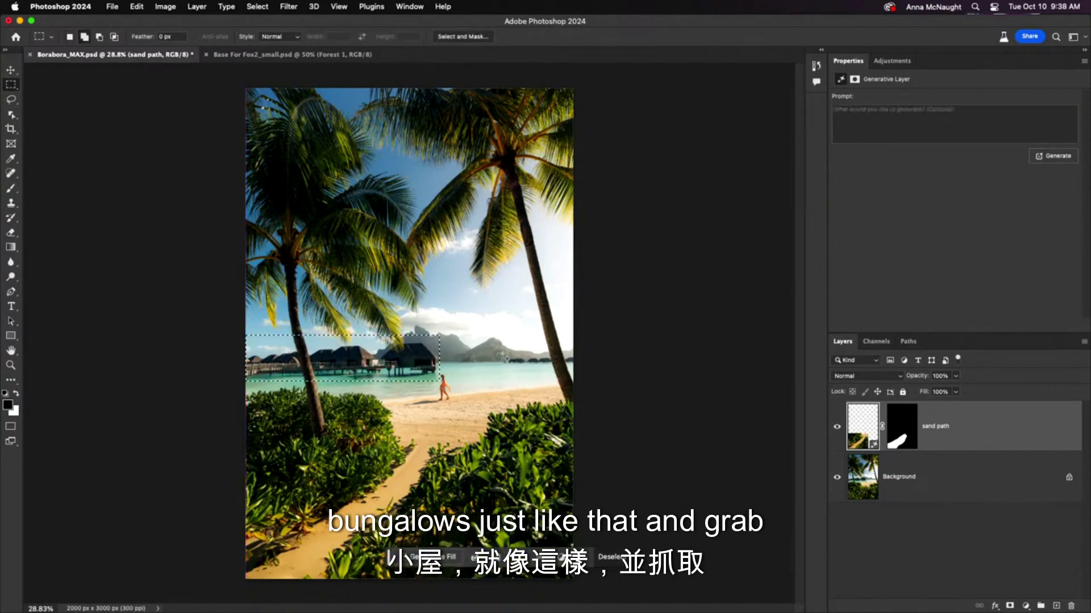
{"action": "left_click_drag", "start_coordinate": [502, 356], "coordinate": [589, 365]}
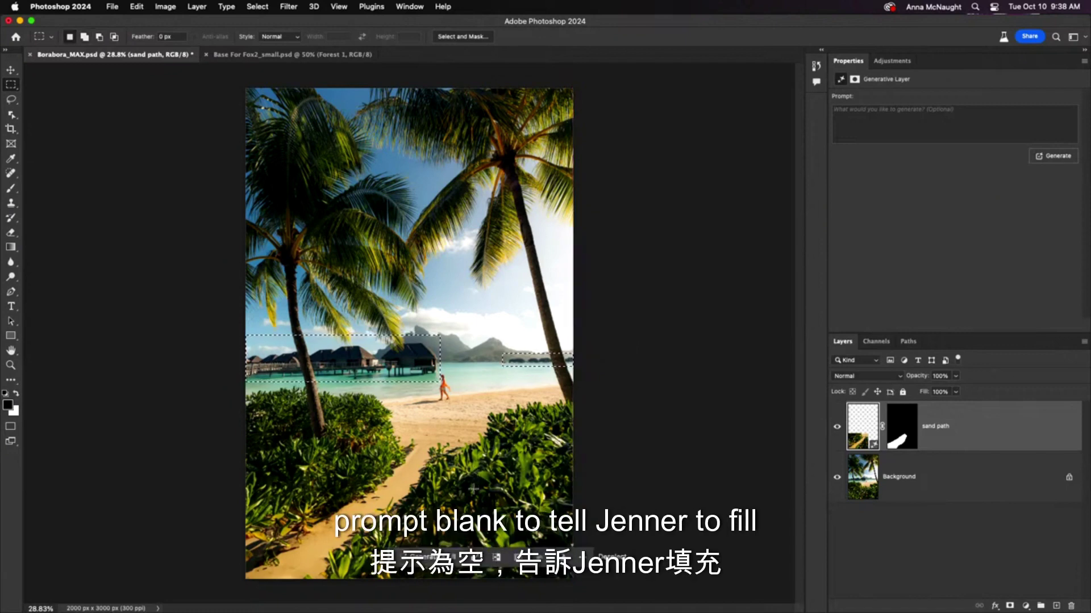
{"action": "key", "text": "alt"}
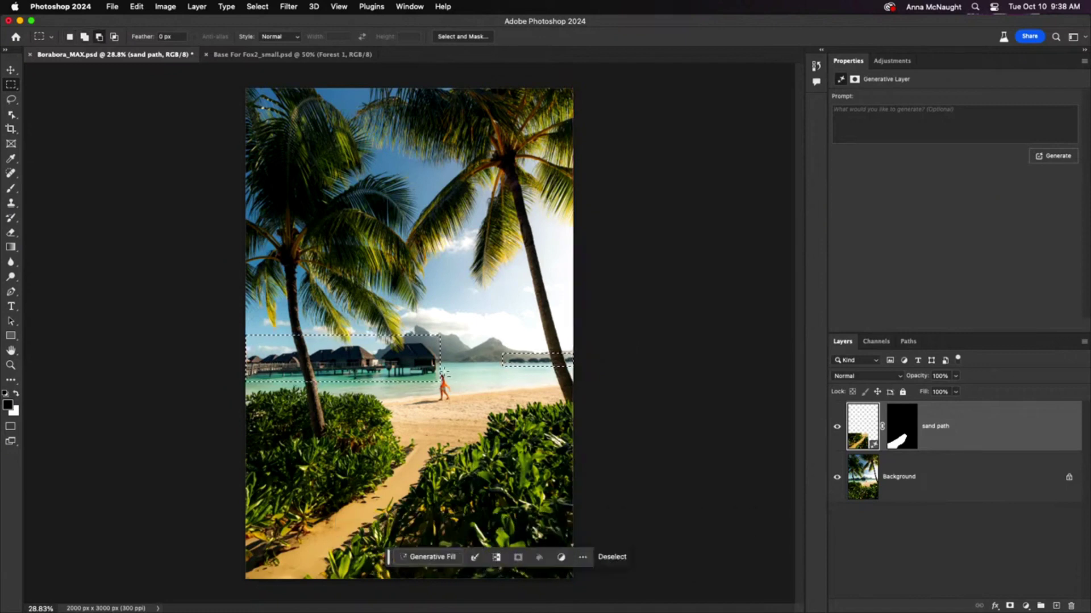
{"action": "mouse_move", "coordinate": [451, 377]}
{"action": "left_mouse_down"}
{"action": "mouse_move", "coordinate": [445, 366]}
{"action": "mouse_move", "coordinate": [436, 391]}
{"action": "left_mouse_up"}
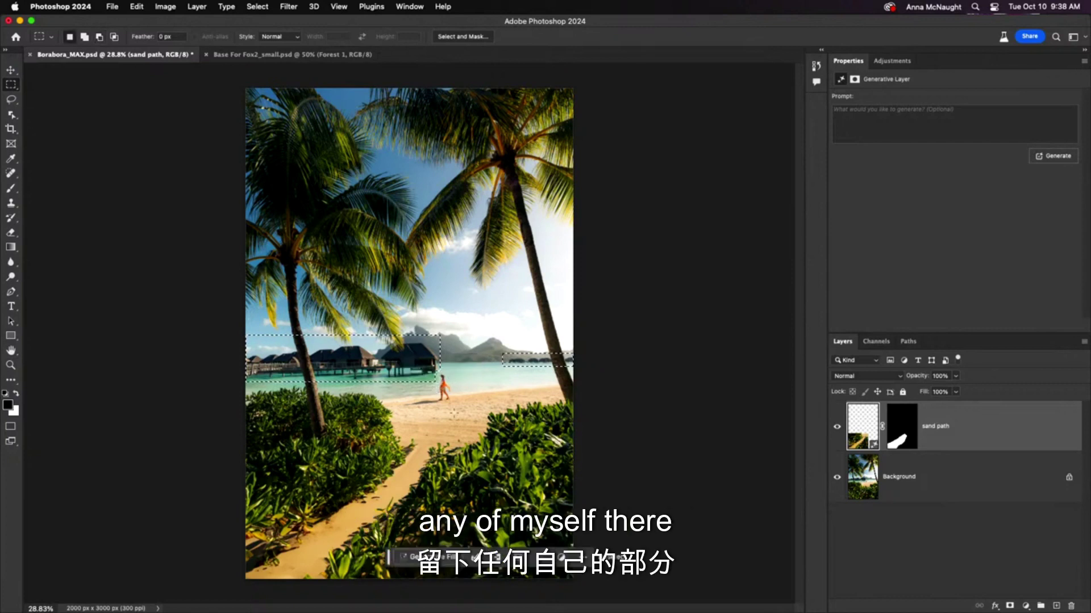
{"action": "left_click", "coordinate": [444, 558]}
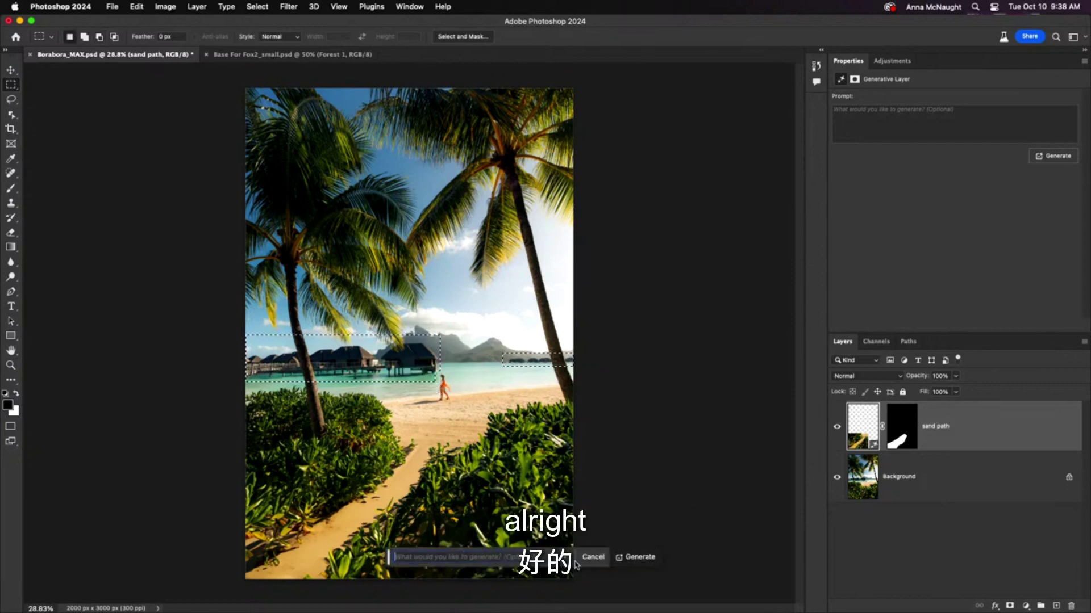
{"action": "left_click", "coordinate": [634, 562]}
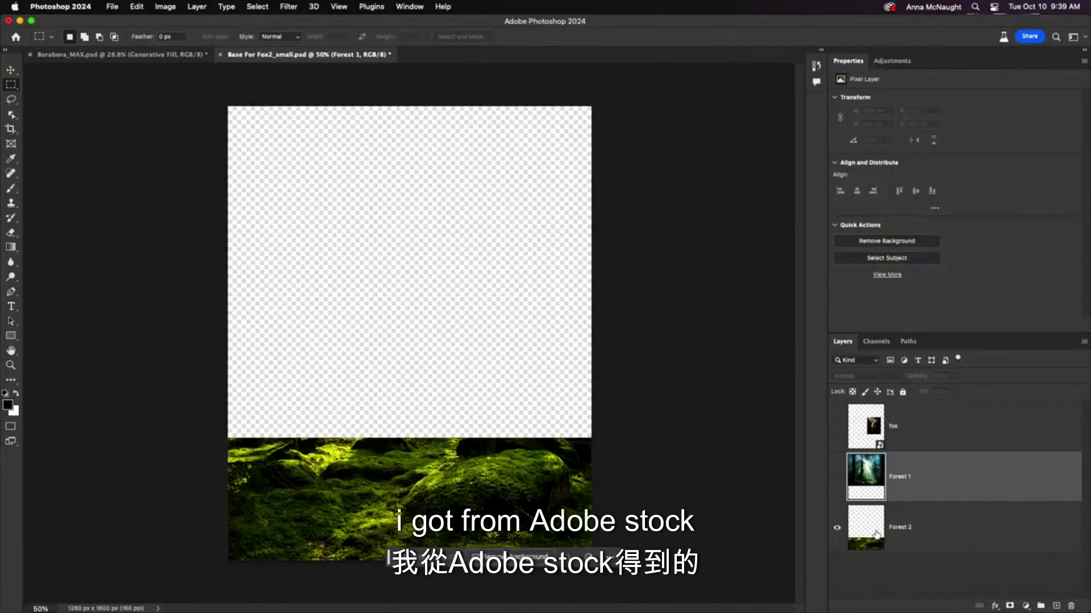
Step: Show Forest 1 and generative-fill a full-width band across the seam with an empty prompt
{"action": "left_click", "coordinate": [836, 478]}
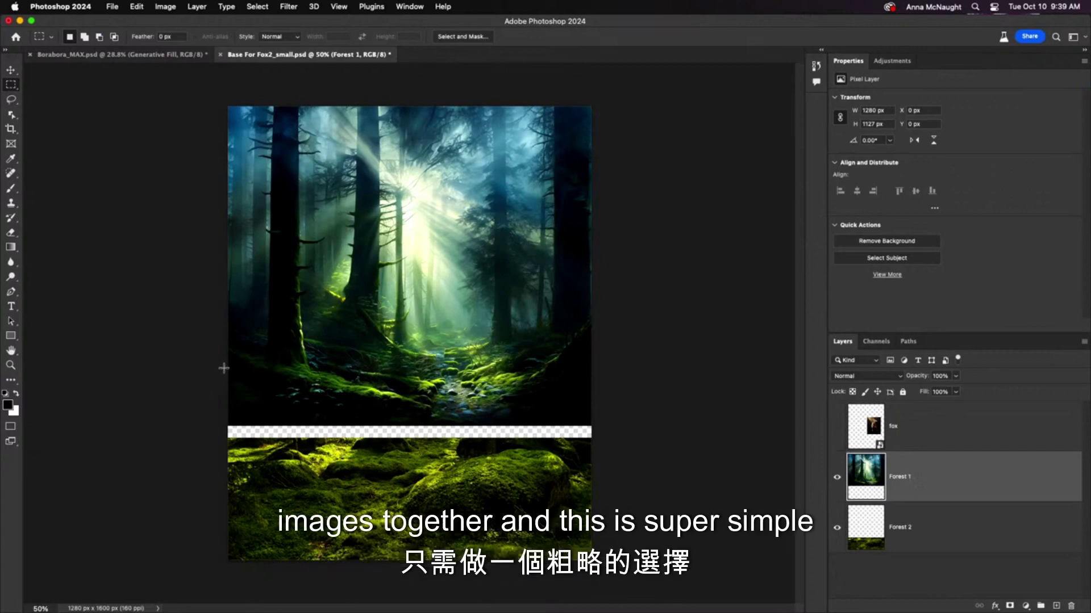
{"action": "left_click_drag", "start_coordinate": [224, 368], "coordinate": [276, 448]}
{"action": "left_click_drag", "start_coordinate": [412, 473], "coordinate": [610, 479]}
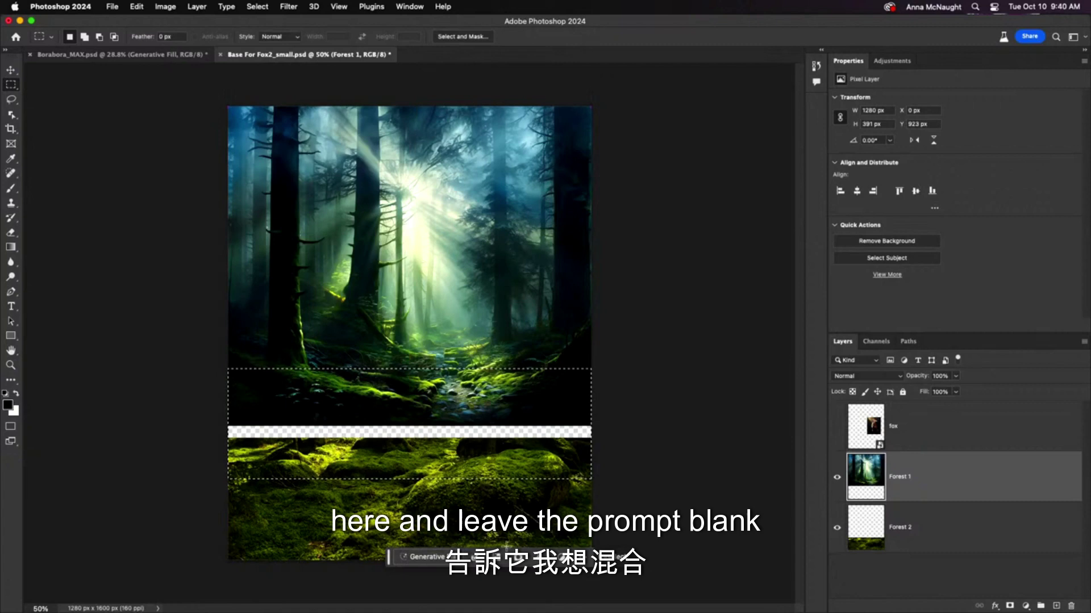
{"action": "left_click", "coordinate": [437, 557]}
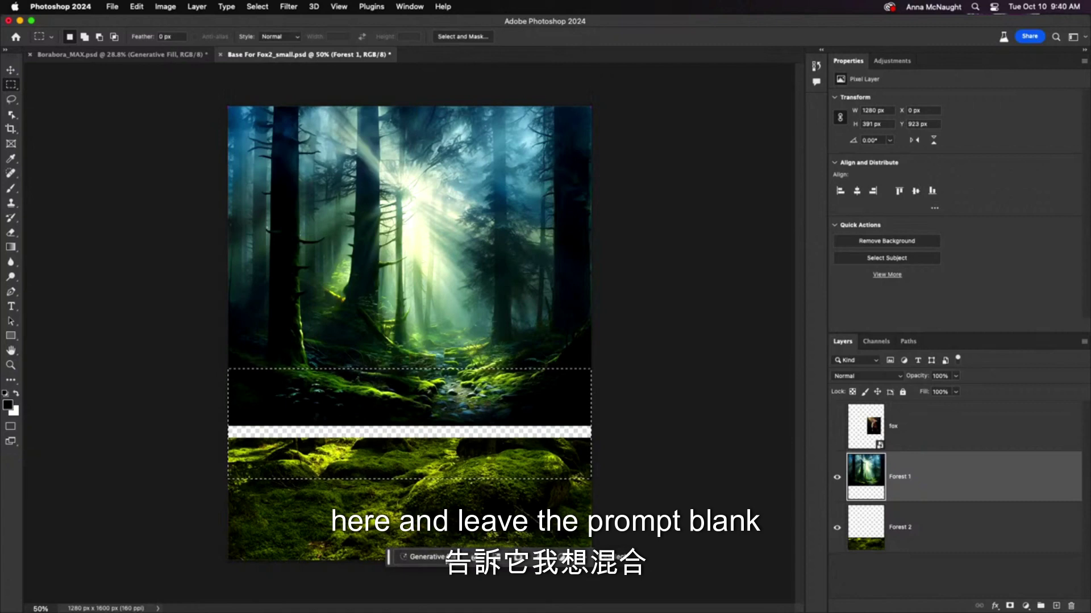
{"action": "left_click", "coordinate": [651, 560]}
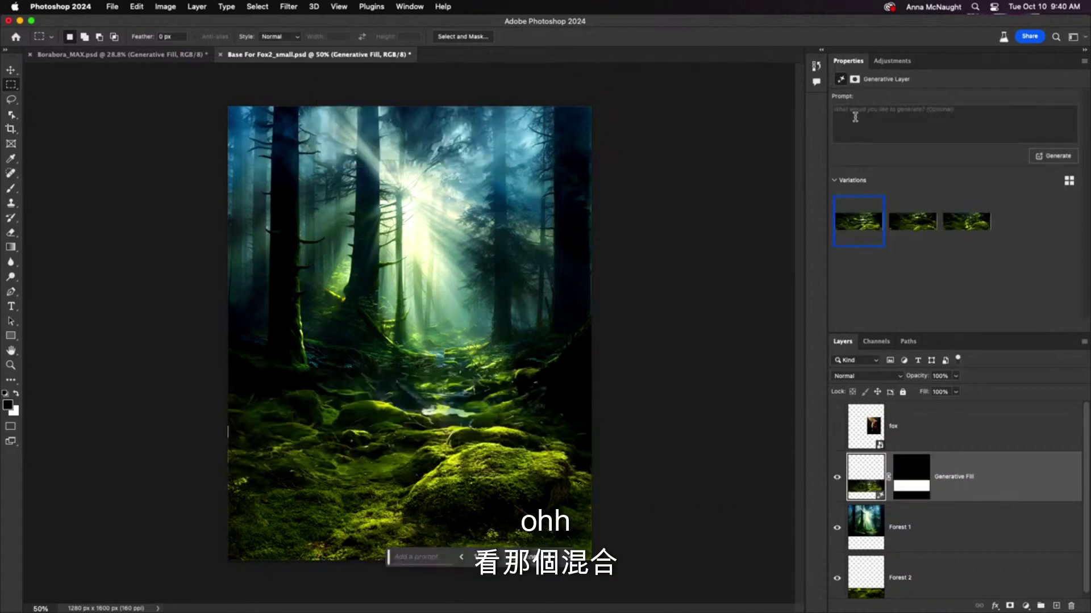
Step: Compare the second, third and first blend variations
{"action": "left_click", "coordinate": [912, 221]}
{"action": "left_click", "coordinate": [965, 222]}
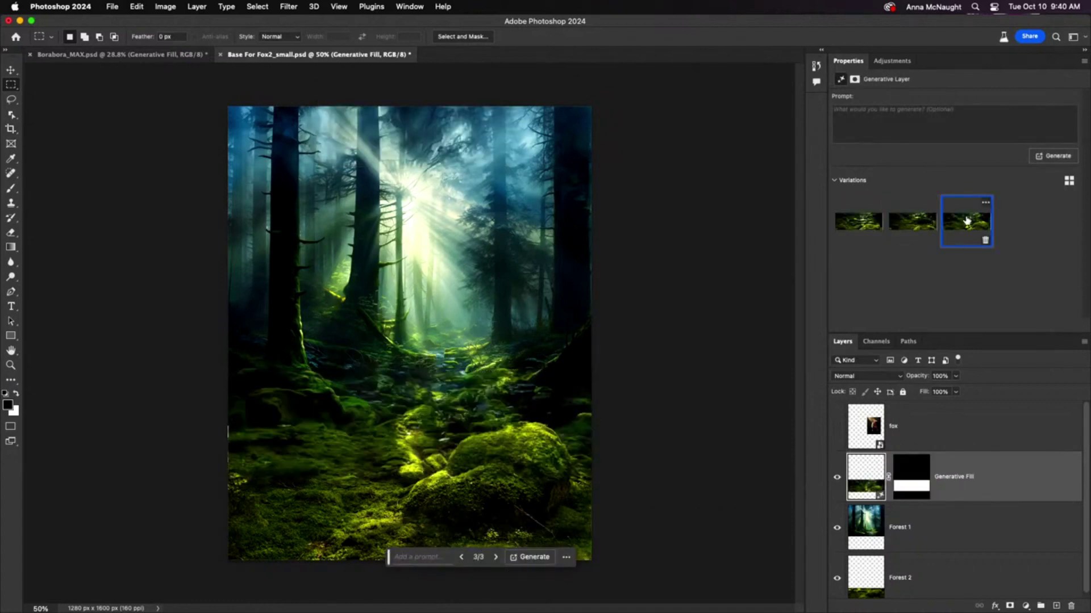
{"action": "left_click", "coordinate": [858, 222]}
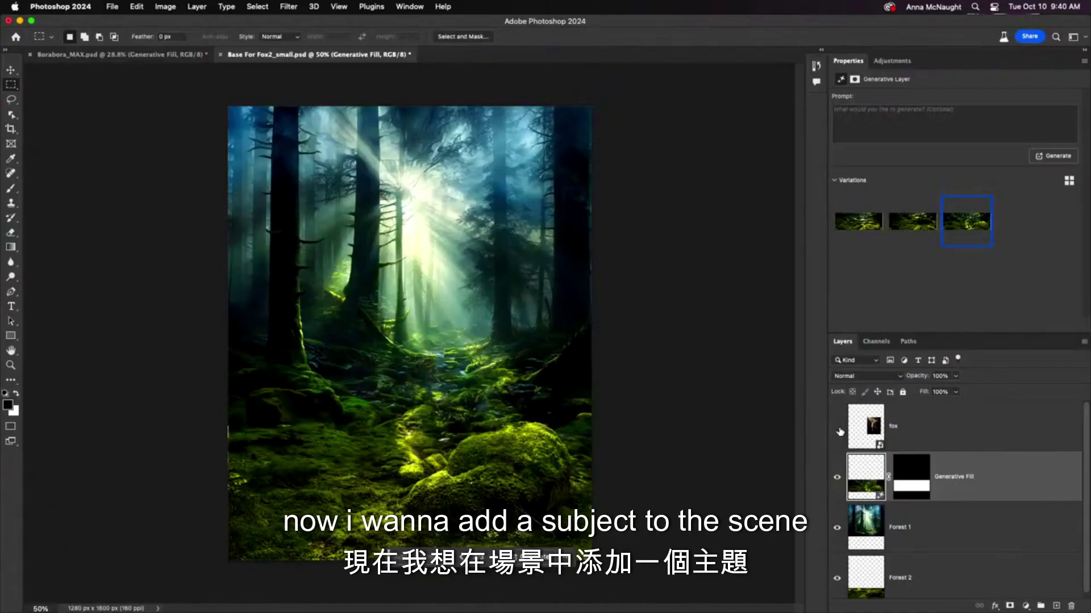
Step: Show the fox layer, remove its background, and increase the mask feather to soften its edges
{"action": "left_click", "coordinate": [865, 310]}
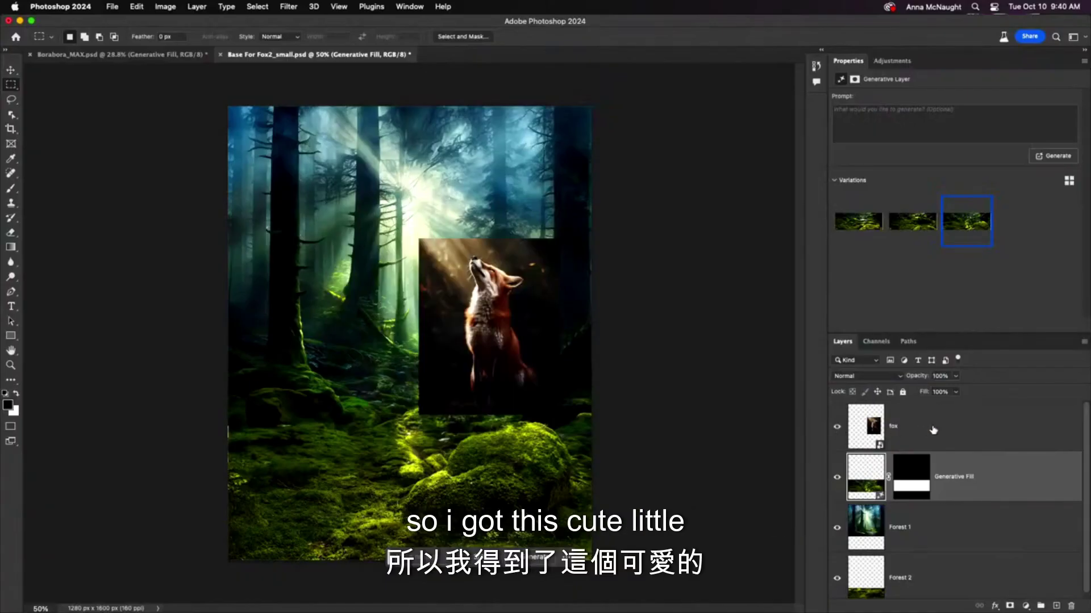
{"action": "left_click", "coordinate": [935, 430]}
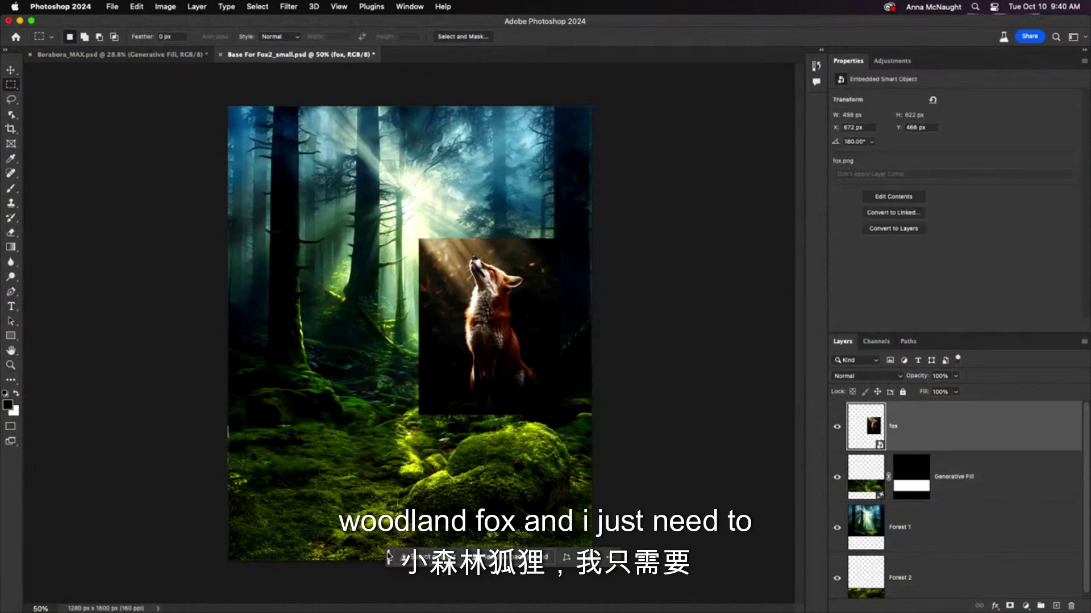
{"action": "left_click_drag", "start_coordinate": [390, 559], "coordinate": [295, 523]}
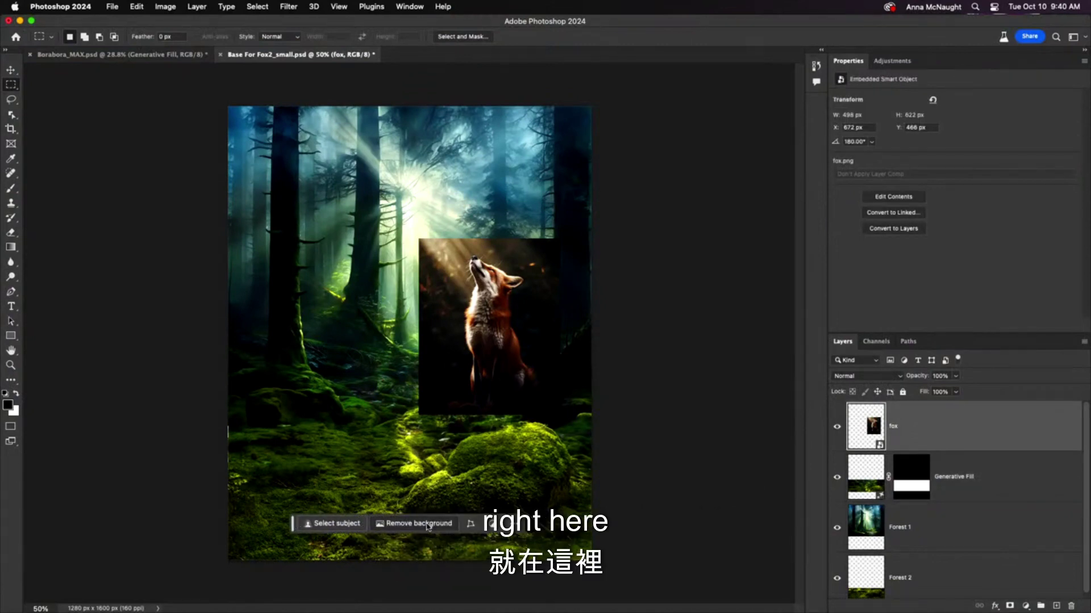
{"action": "left_click", "coordinate": [427, 527]}
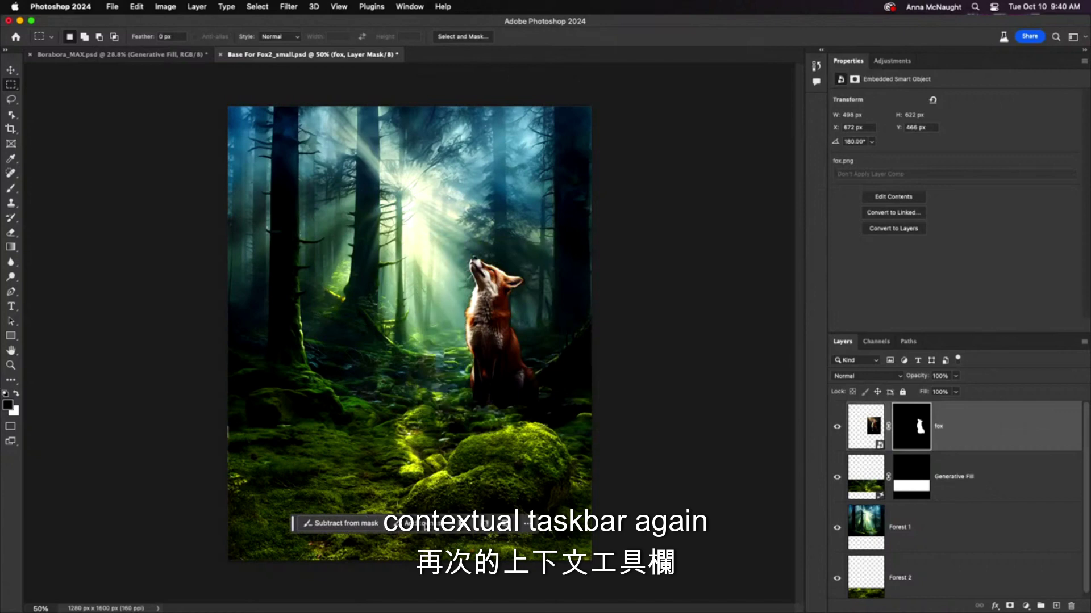
{"action": "left_click", "coordinate": [452, 523]}
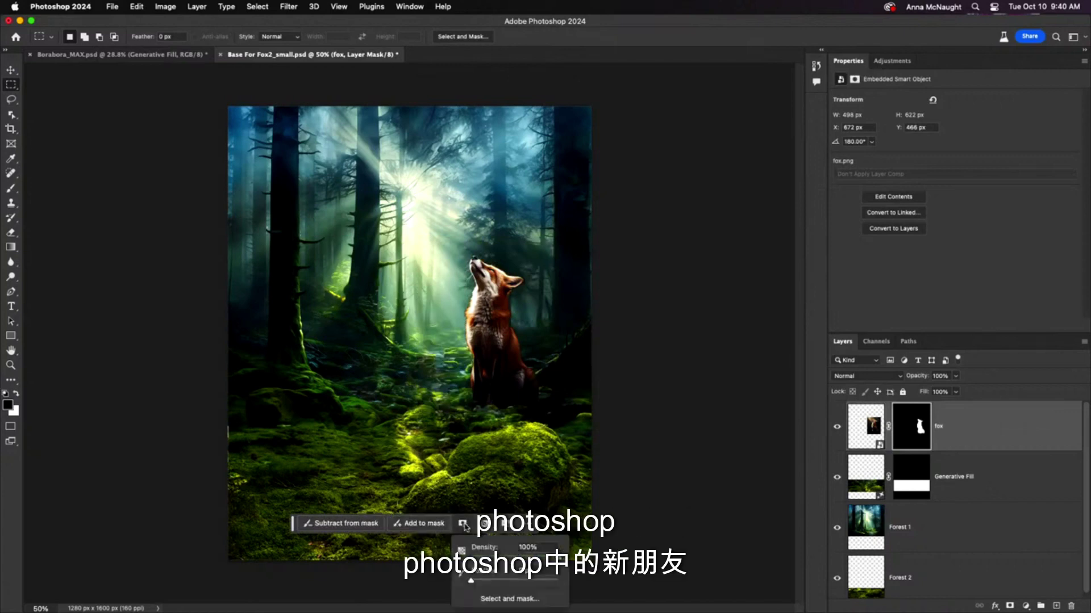
{"action": "left_click_drag", "start_coordinate": [474, 583], "coordinate": [487, 584]}
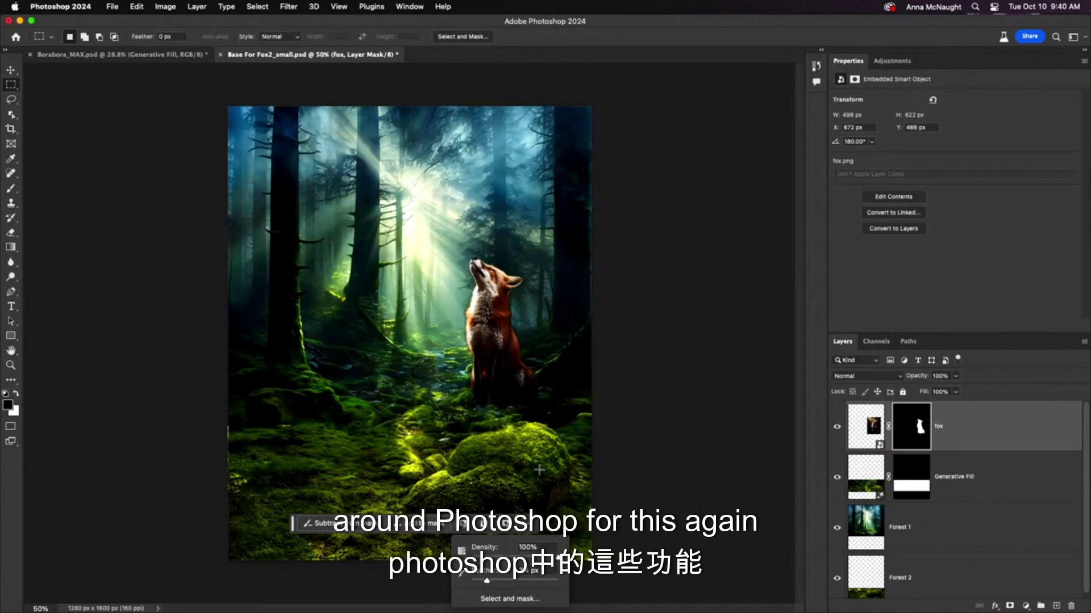
Step: Generate a 'butterfly' in a circular selection over the light rays, keeping the red third variation
{"action": "left_click", "coordinate": [11, 84]}
{"action": "left_click", "coordinate": [34, 94]}
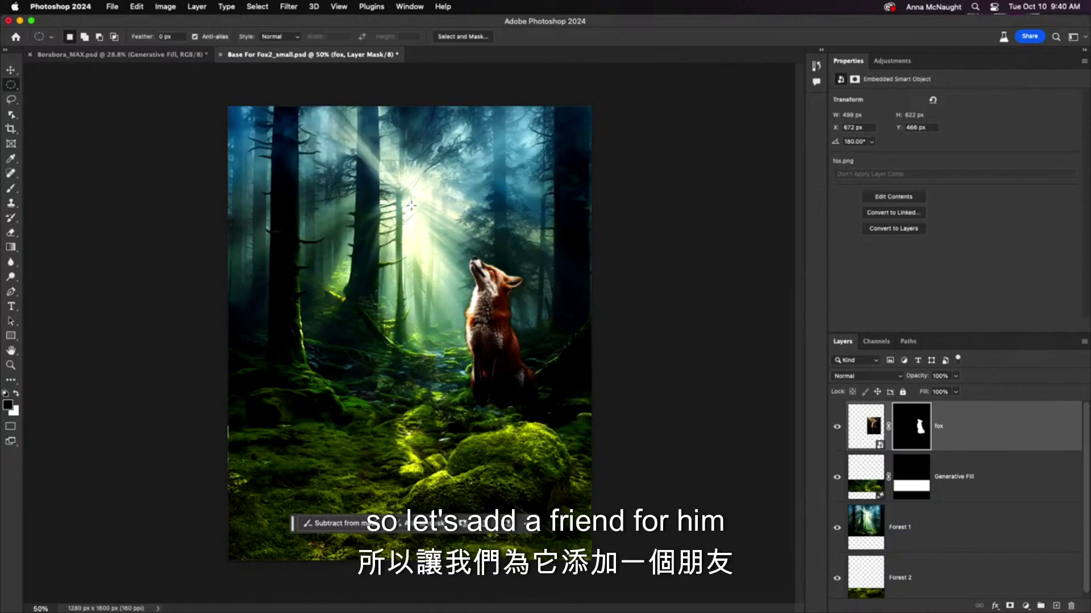
{"action": "left_click_drag", "start_coordinate": [411, 187], "coordinate": [480, 259]}
{"action": "left_click_drag", "start_coordinate": [459, 221], "coordinate": [454, 222]}
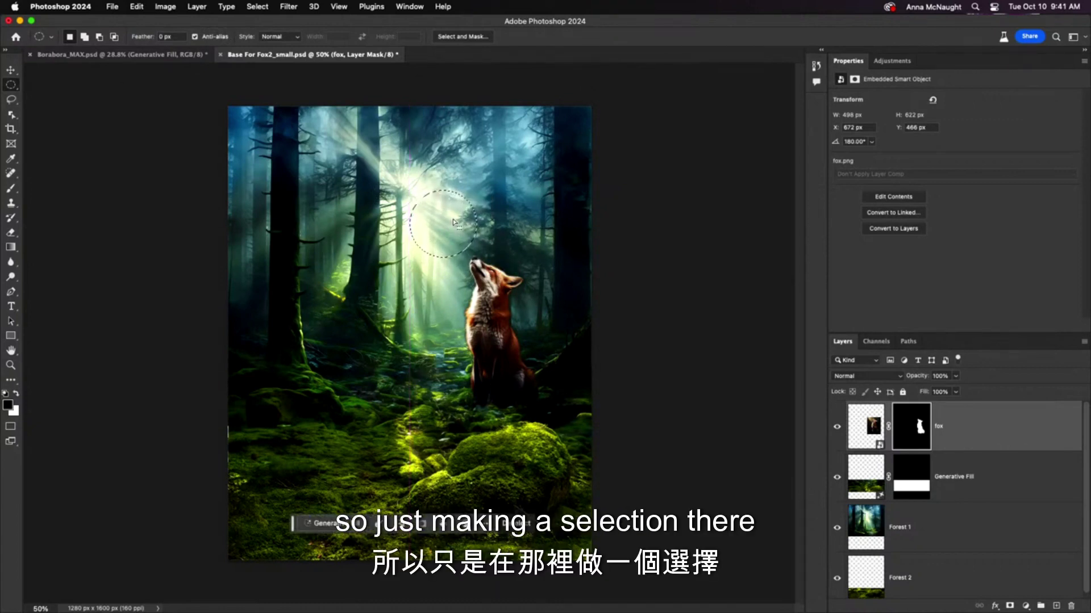
{"action": "left_click", "coordinate": [343, 522]}
{"action": "type", "text": "butte"}
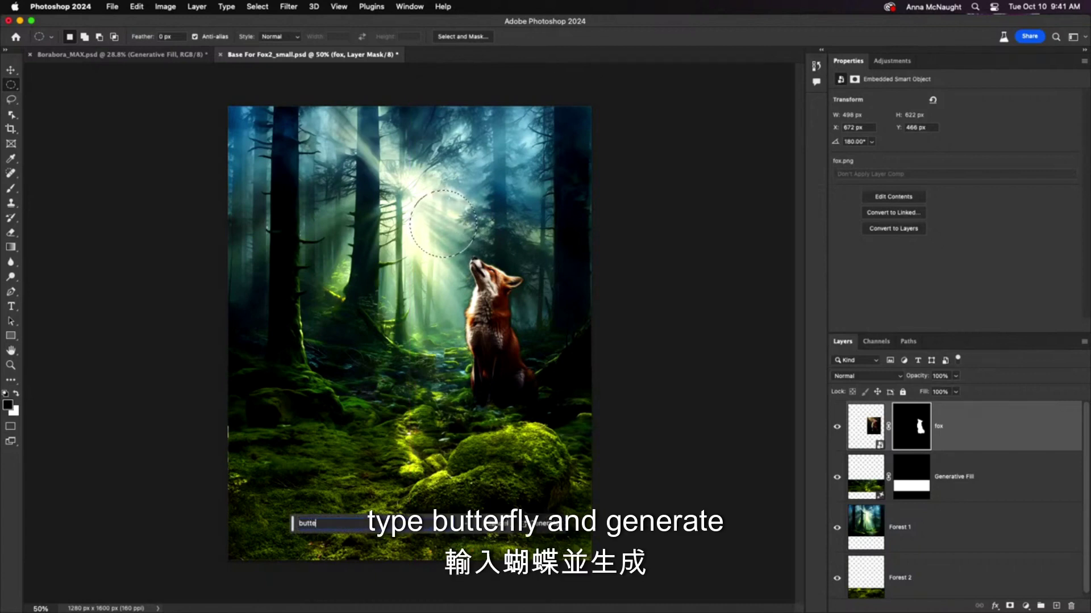
{"action": "type", "text": "rfly"}
{"action": "key", "text": "Return"}
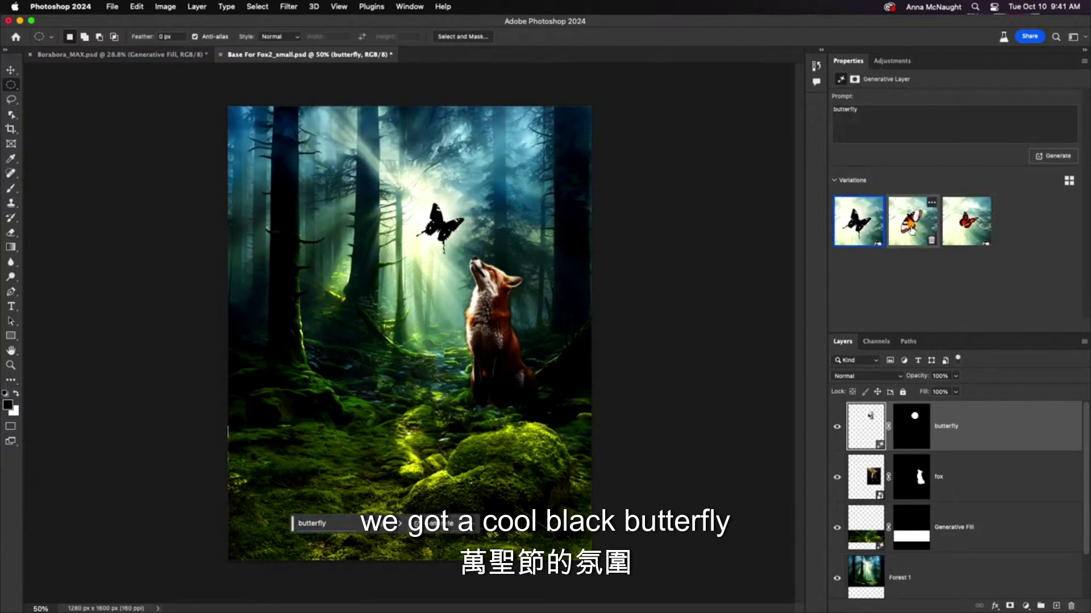
{"action": "left_click", "coordinate": [911, 227]}
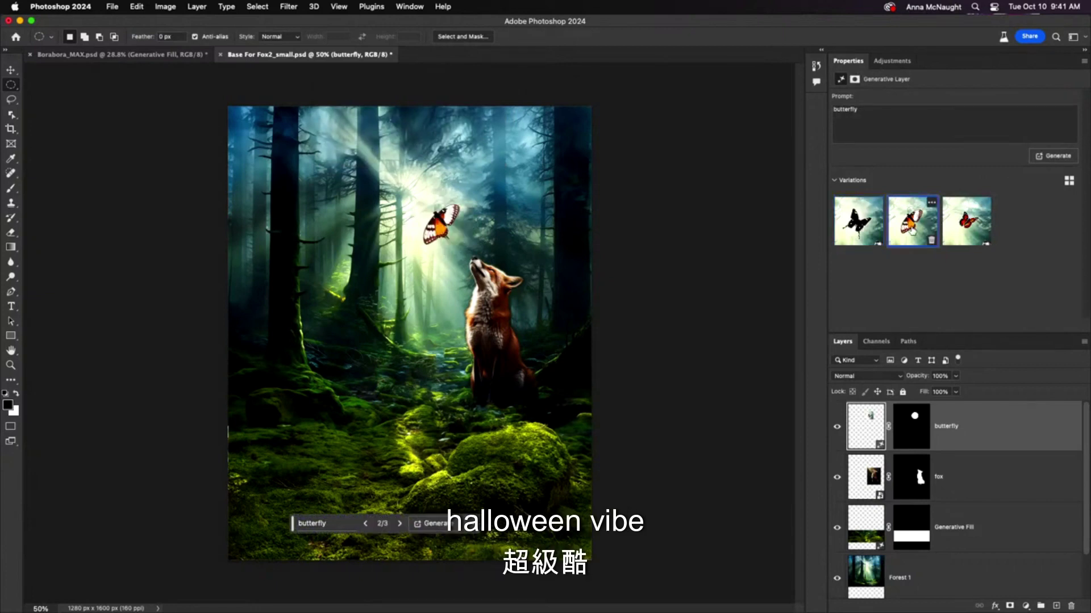
{"action": "left_click", "coordinate": [966, 221]}
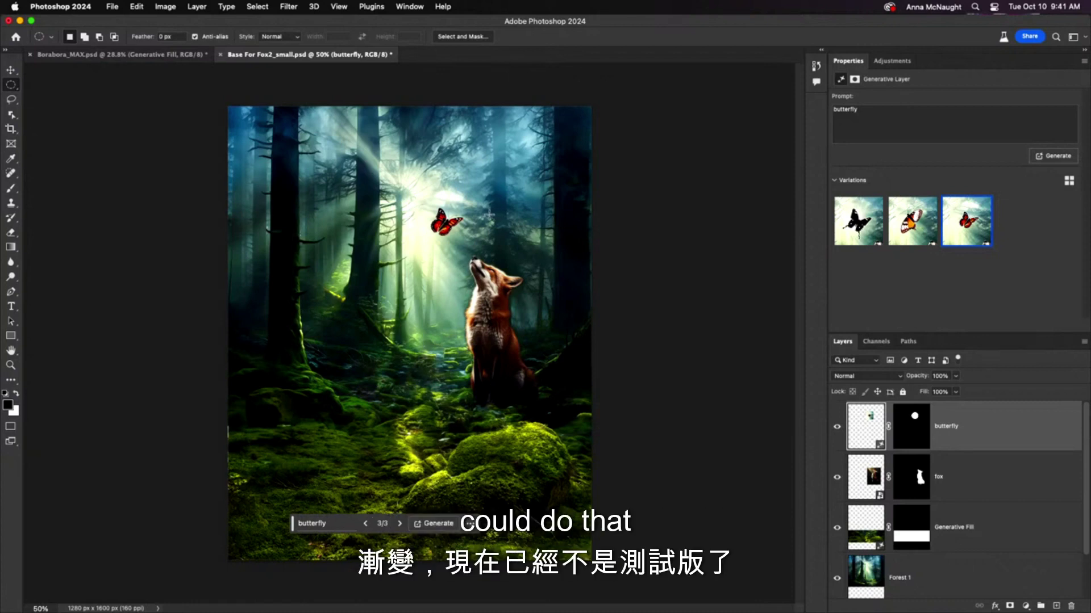
Step: Add an orange radial gradient glow centred on the butterfly, in Screen mode, and enlarge it
{"action": "left_click", "coordinate": [8, 249]}
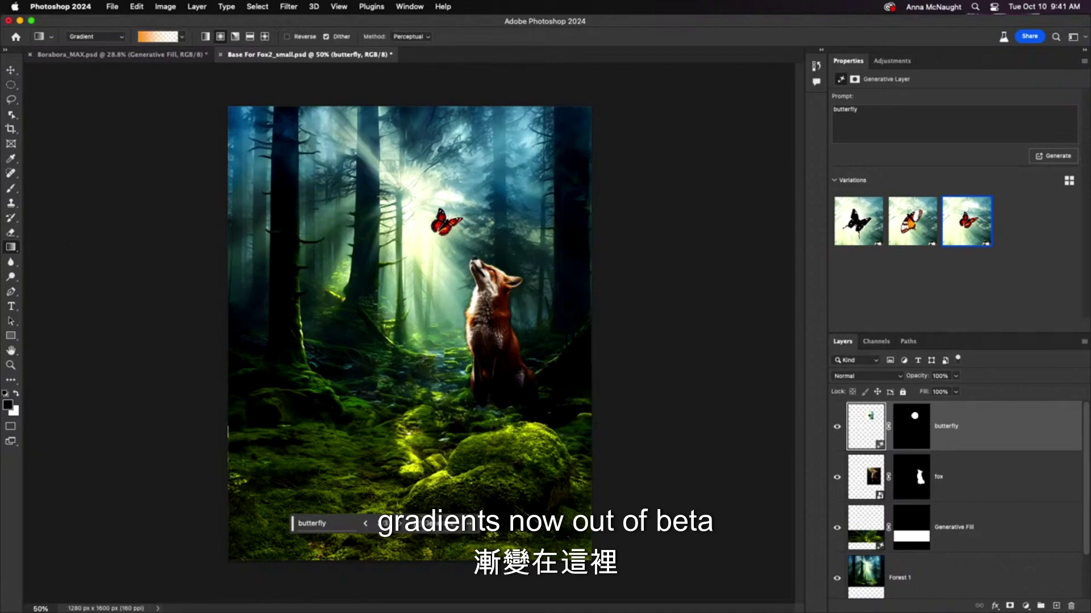
{"action": "left_click_drag", "start_coordinate": [374, 168], "coordinate": [488, 320]}
{"action": "left_click_drag", "start_coordinate": [377, 172], "coordinate": [448, 231]}
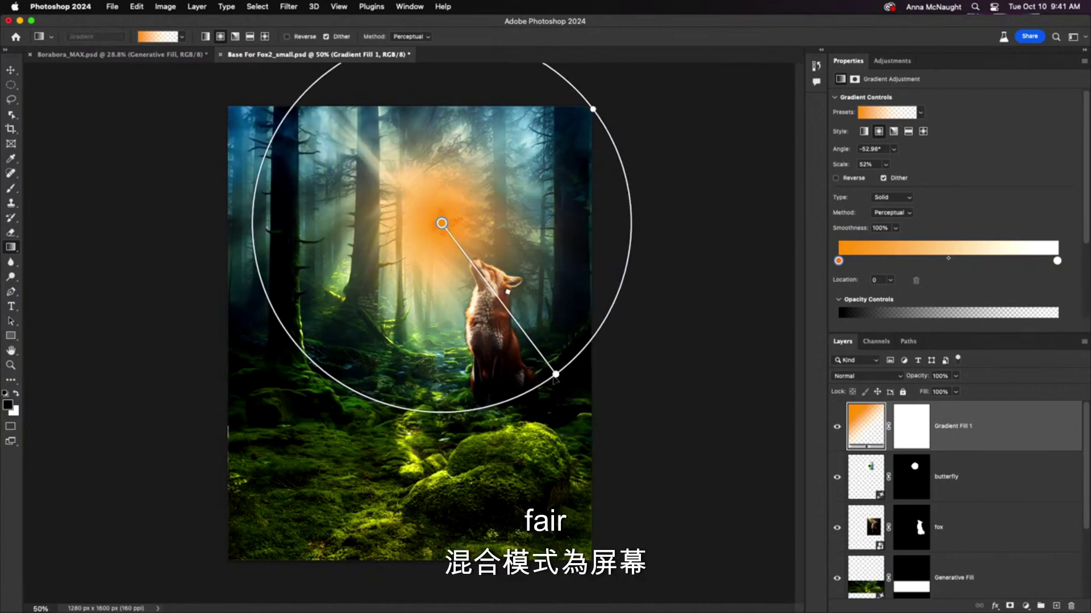
{"action": "left_click", "coordinate": [884, 380]}
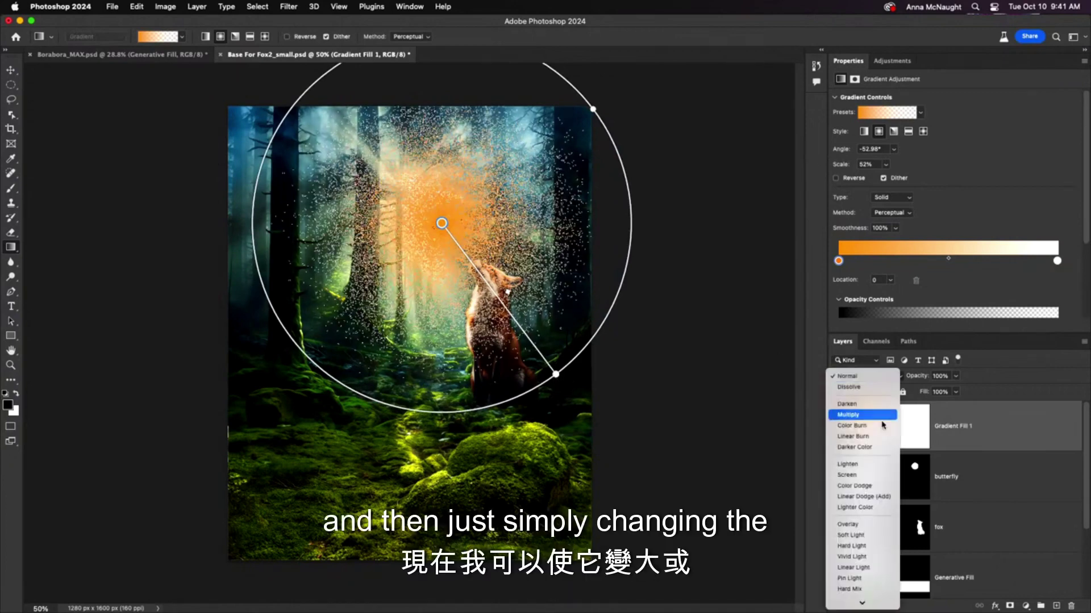
{"action": "left_click", "coordinate": [881, 482]}
{"action": "mouse_move", "coordinate": [559, 379]}
{"action": "left_mouse_down"}
{"action": "mouse_move", "coordinate": [596, 402]}
{"action": "mouse_move", "coordinate": [616, 438]}
{"action": "mouse_move", "coordinate": [538, 375]}
{"action": "mouse_move", "coordinate": [536, 343]}
{"action": "mouse_move", "coordinate": [560, 390]}
{"action": "mouse_move", "coordinate": [577, 387]}
{"action": "left_mouse_up"}
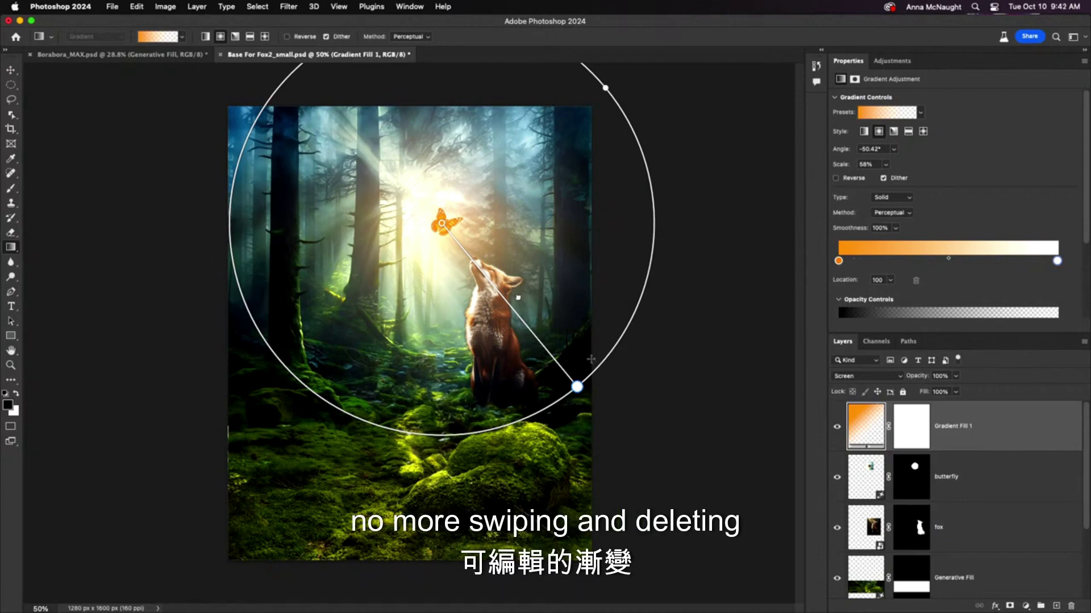
{"action": "left_click_drag", "start_coordinate": [577, 386], "coordinate": [584, 398]}
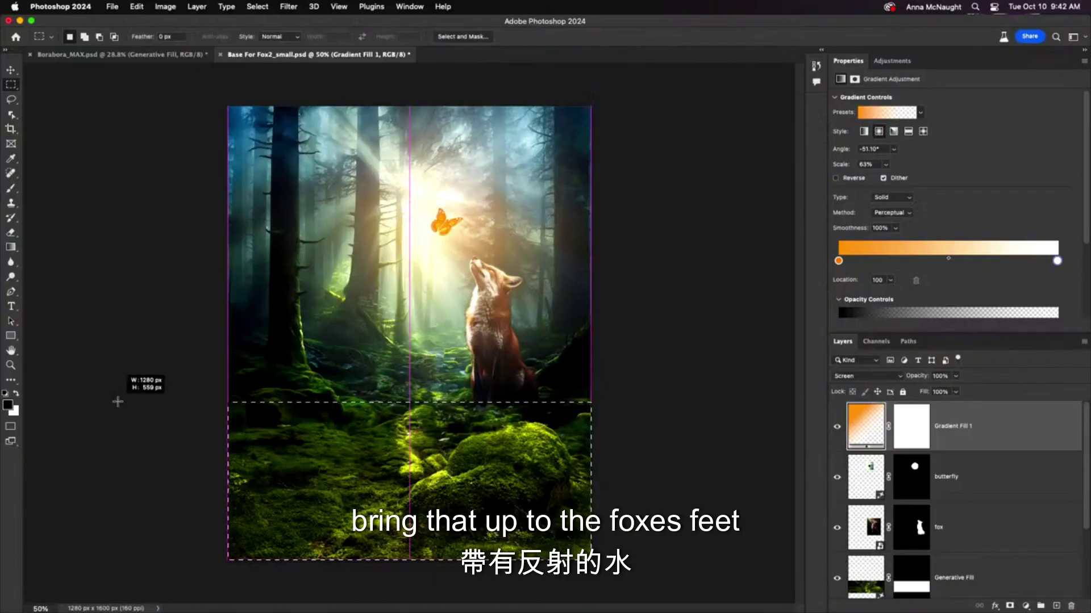
Step: Generate 'water with reflection' below the fox and keep the third variation
{"action": "left_click", "coordinate": [332, 522]}
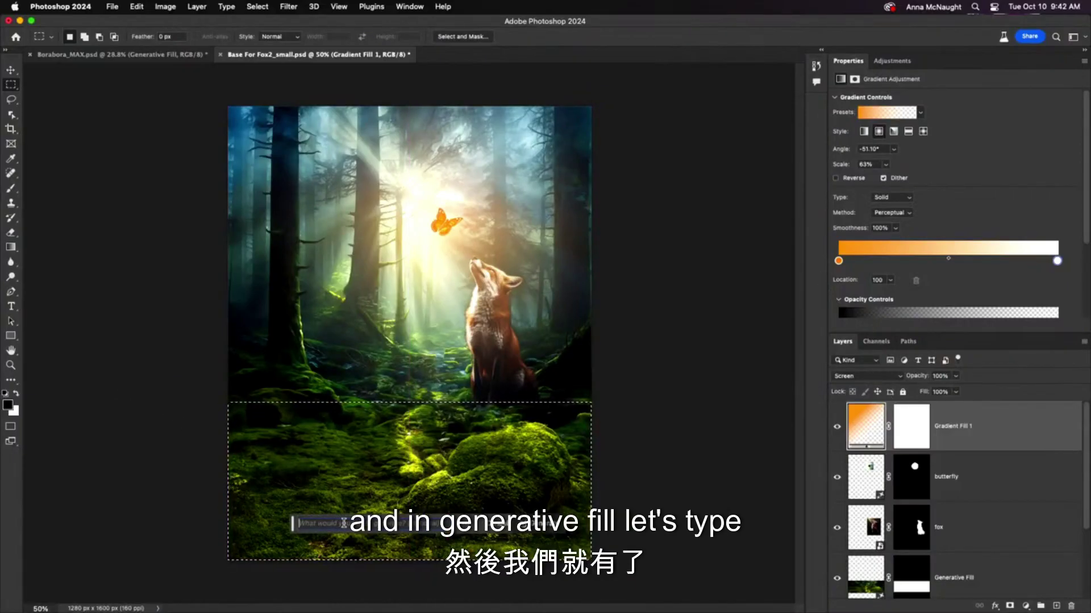
{"action": "type", "text": "water with r"}
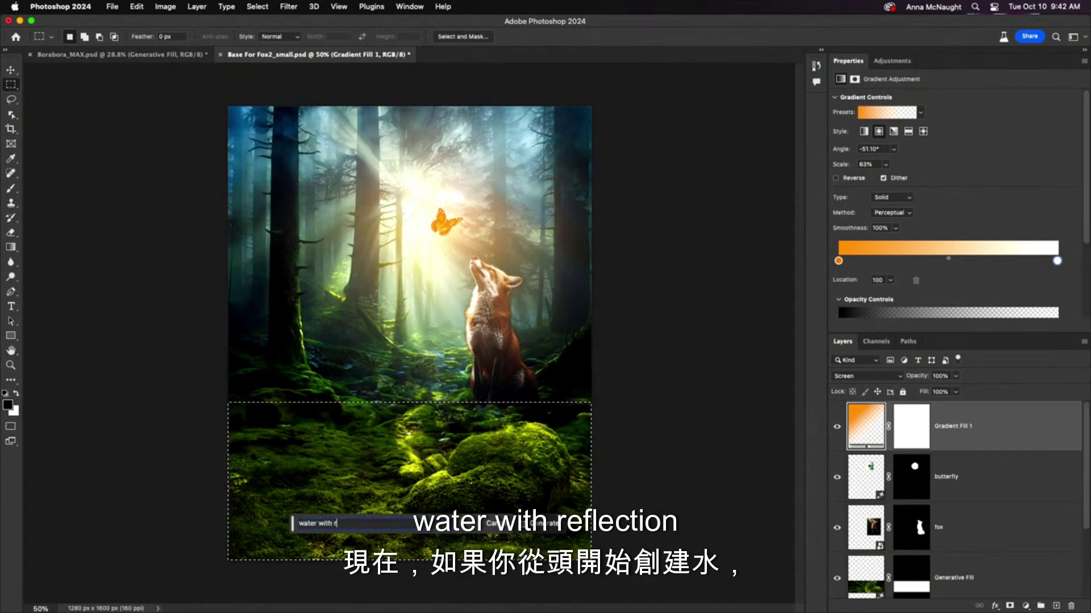
{"action": "type", "text": "eflection"}
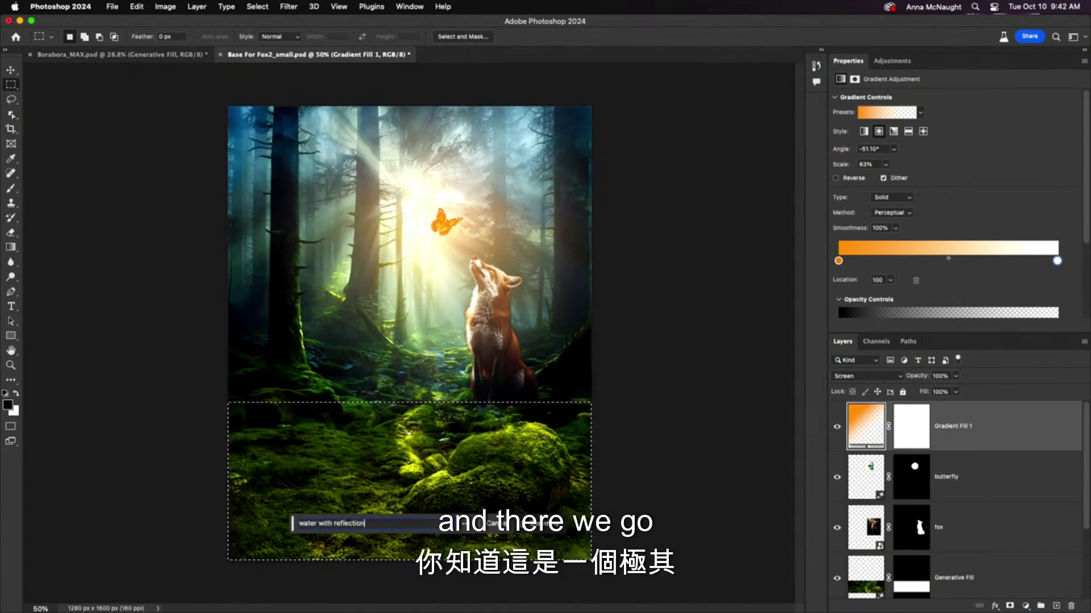
{"action": "key", "text": "Return"}
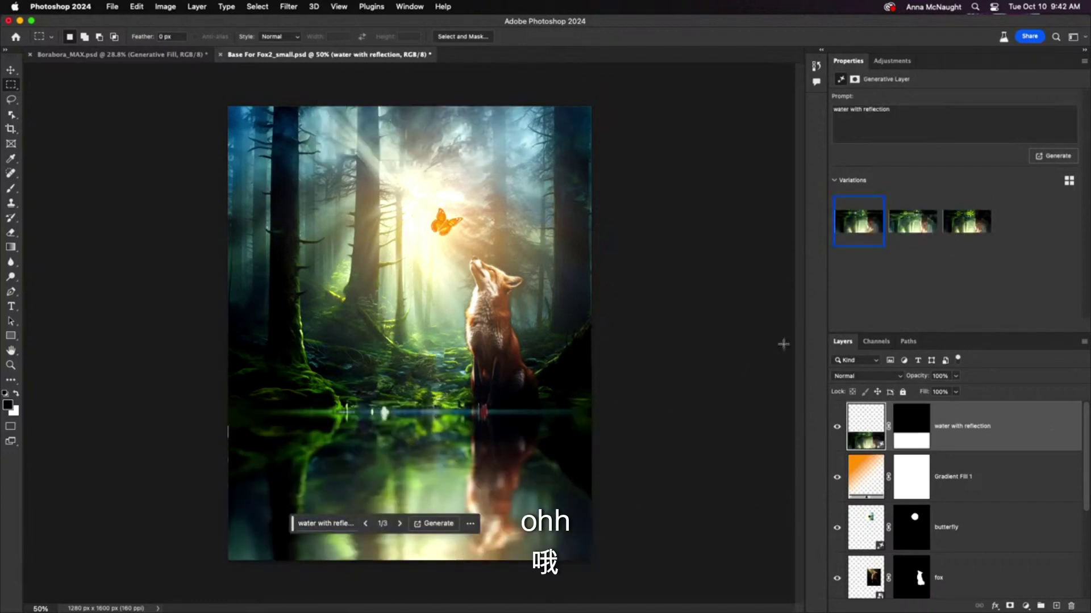
{"action": "left_click", "coordinate": [927, 219]}
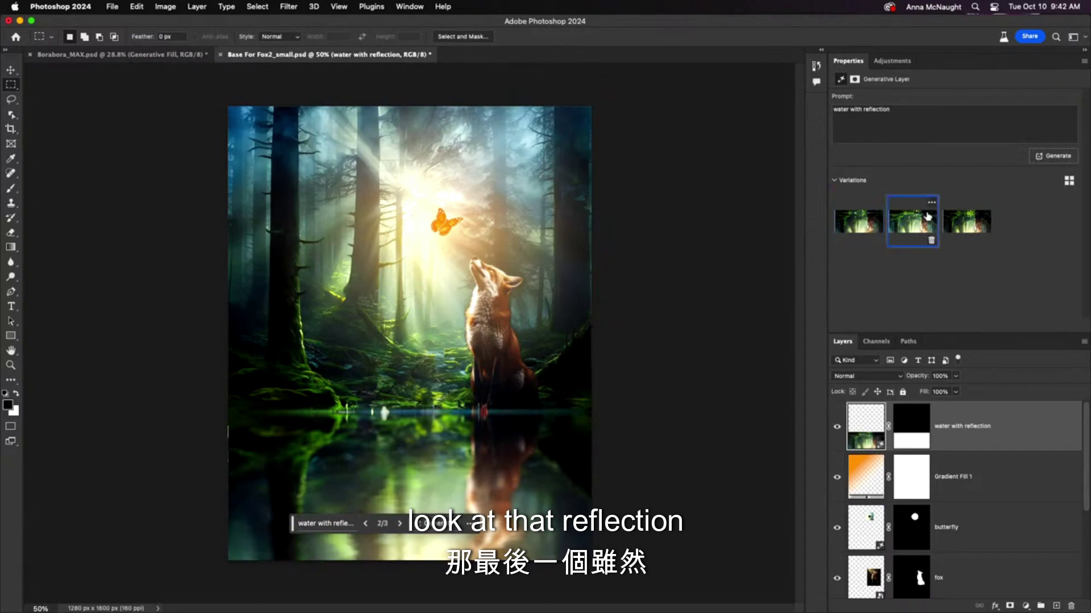
{"action": "left_click", "coordinate": [954, 225]}
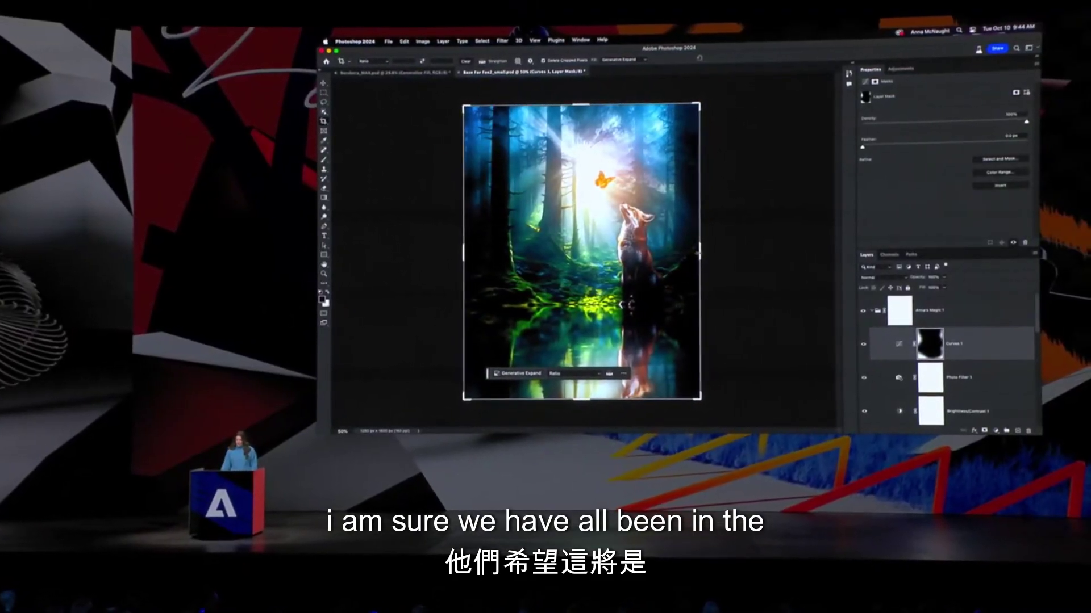
Step: Generatively expand the canvas equally on both sides to 2306 × 1600 px, keeping the second variation
{"action": "left_click_drag", "start_coordinate": [698, 252], "coordinate": [795, 254]}
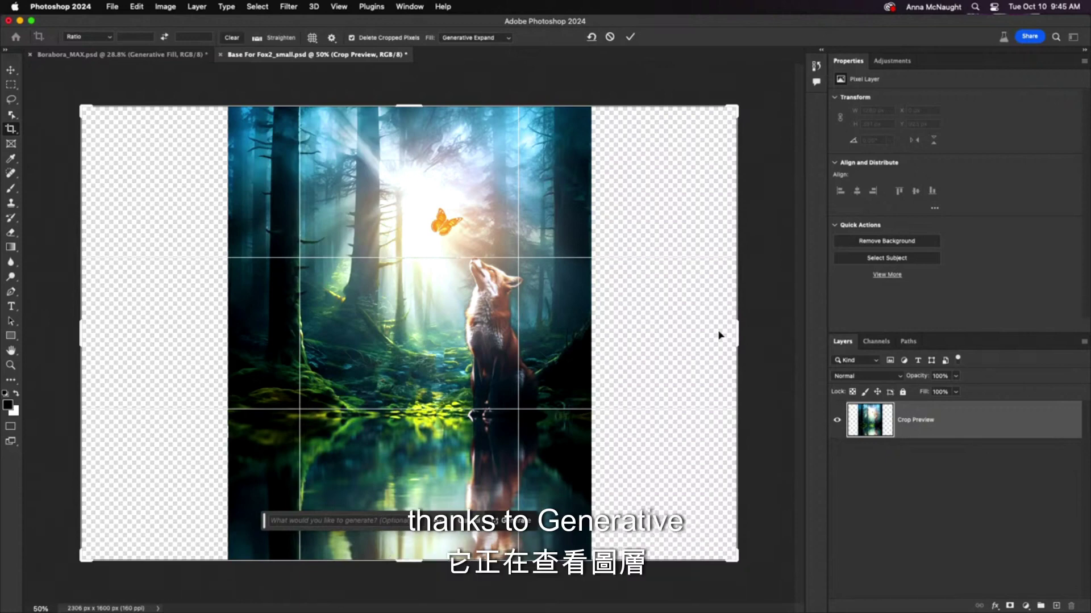
{"action": "key", "text": "Return"}
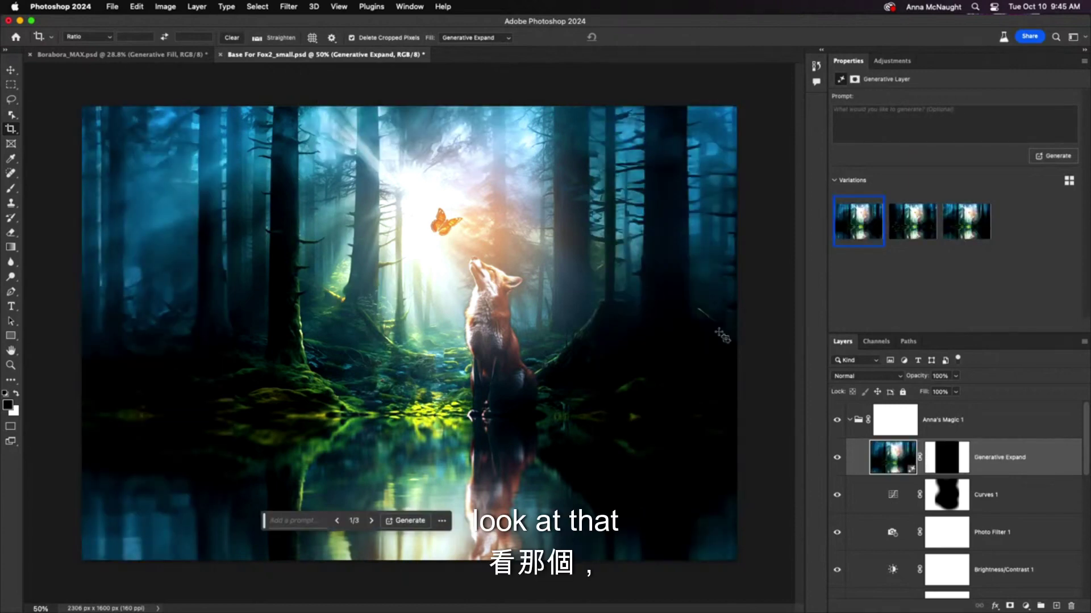
{"action": "left_click", "coordinate": [912, 215]}
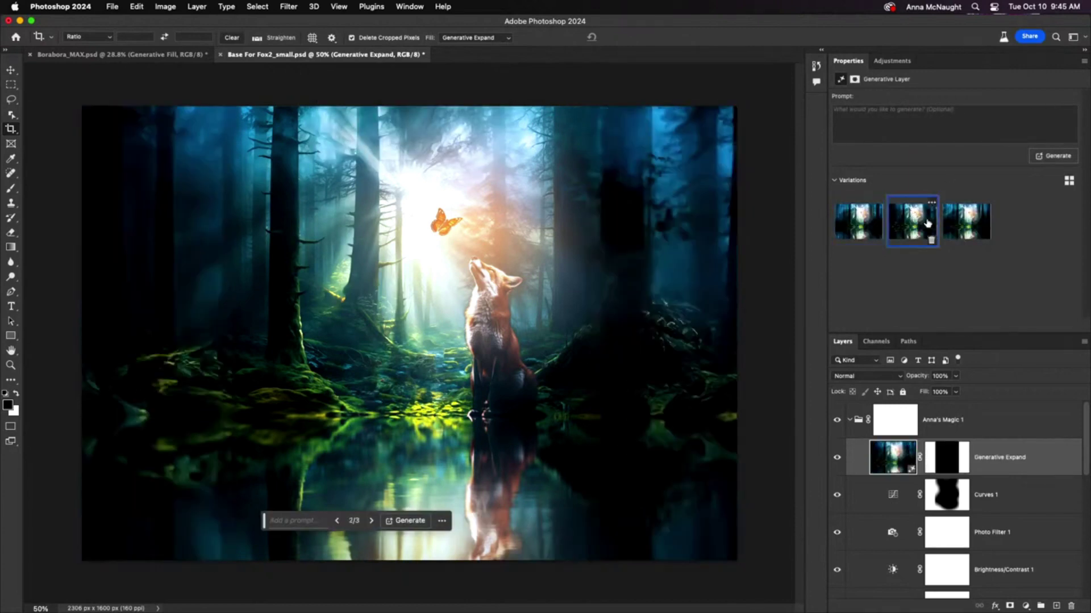
{"action": "left_click", "coordinate": [960, 223]}
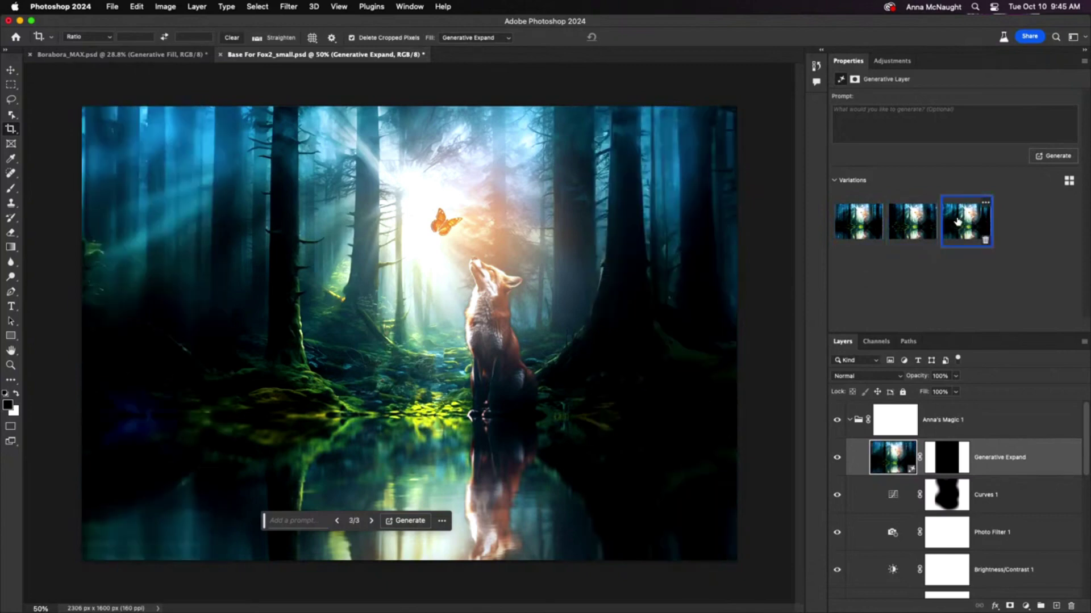
{"action": "left_click", "coordinate": [921, 221]}
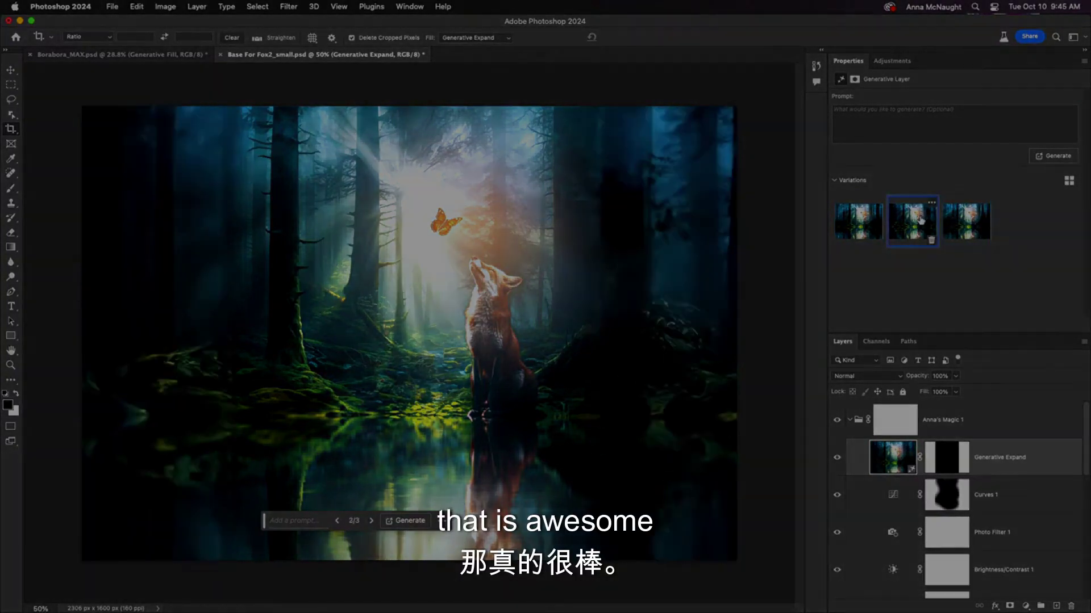